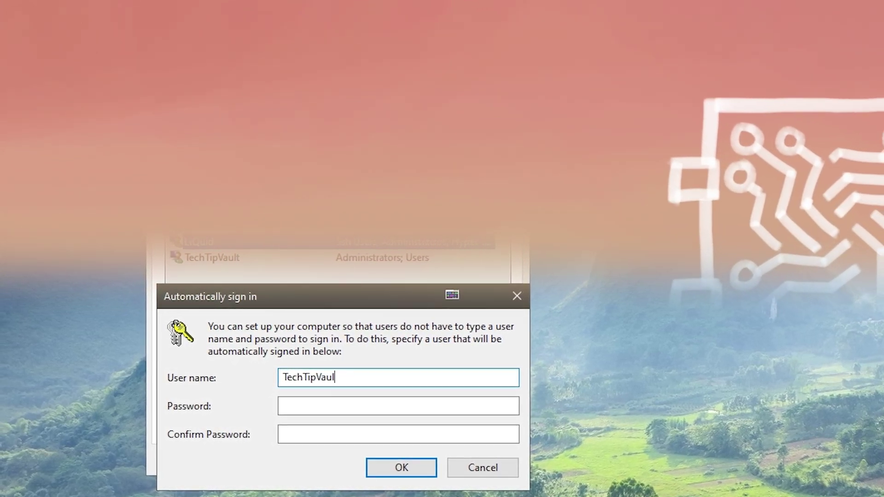
# - Fill in the user name and password fields shown in the intro's change-password preview
pyautogui.write('t')
pyautogui.press('Tab')
pyautogui.write('123')
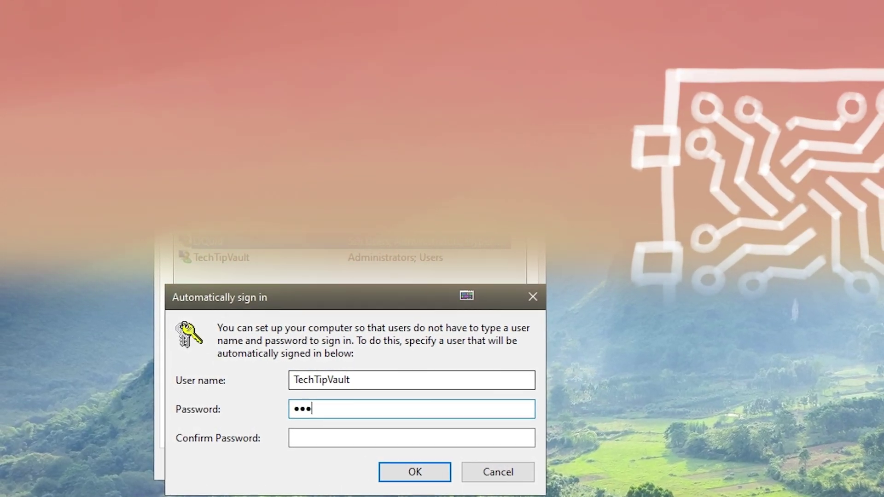
pyautogui.write('456')
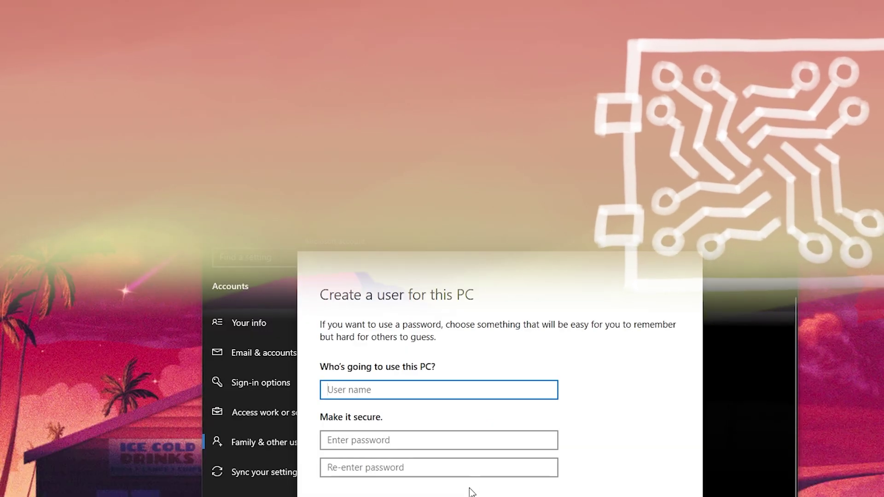
pyautogui.write('a coo')
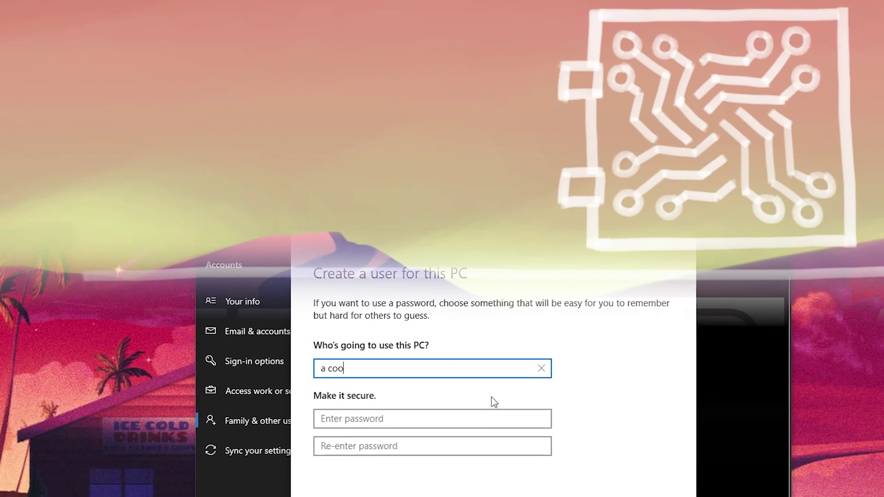
pyautogui.write('l new user')
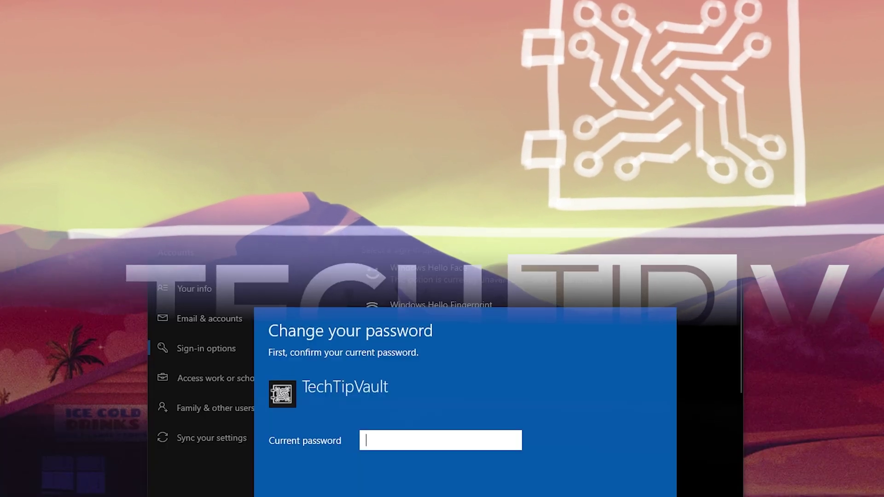
pyautogui.write('123')
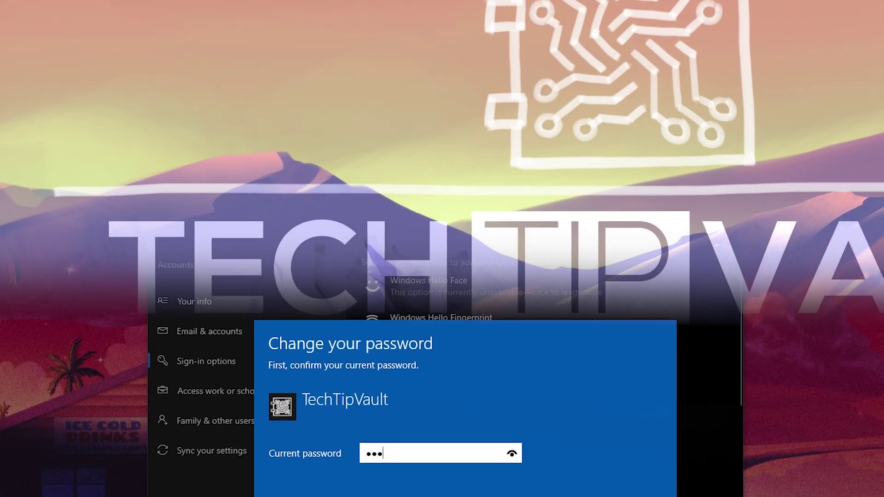
pyautogui.write('4567')
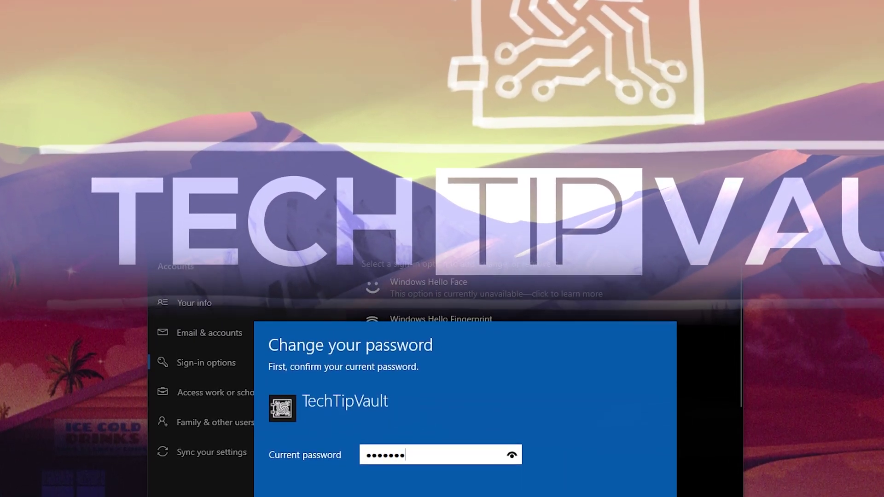
pyautogui.write('8')
pyautogui.press('Return')
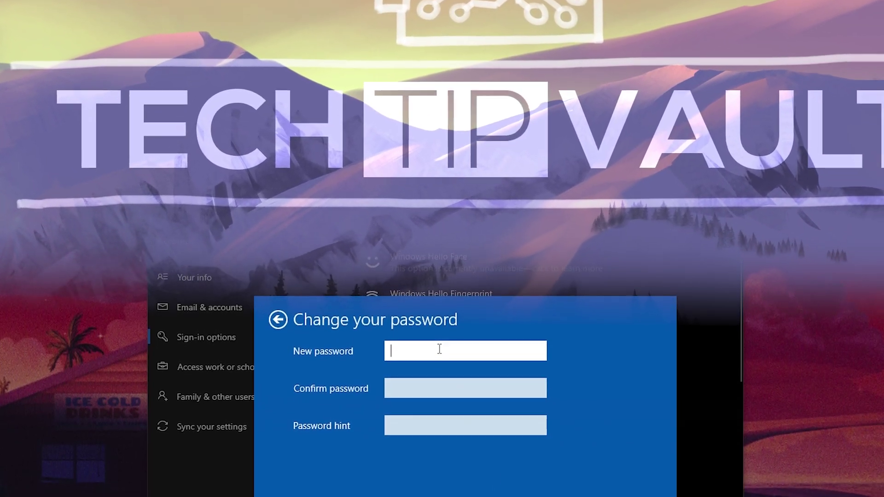
pyautogui.click(433, 389)
pyautogui.click(436, 425)
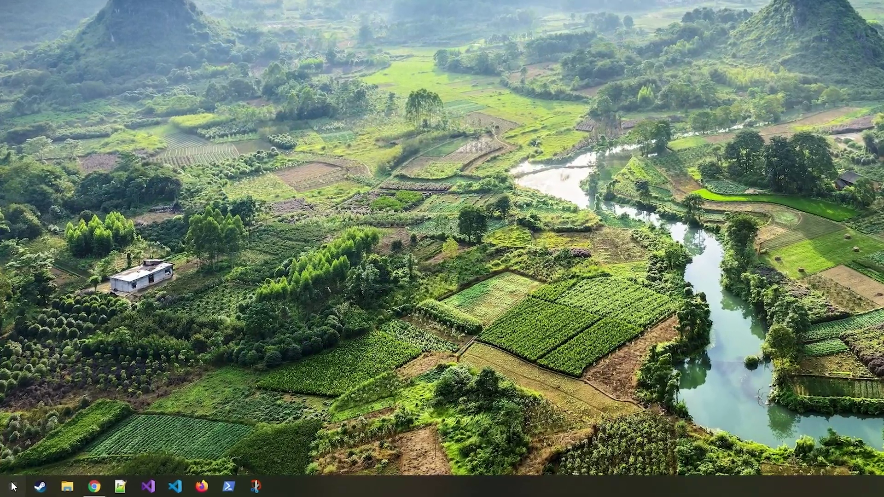
# - Launch netplwiz from the Run box to open the User Accounts window
pyautogui.click(7, 490)
pyautogui.write('ru')
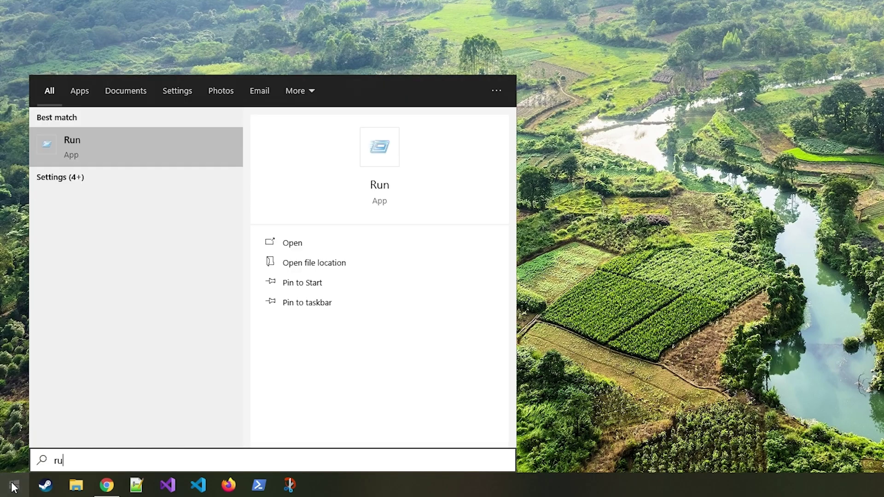
pyautogui.write('n')
pyautogui.click(110, 144)
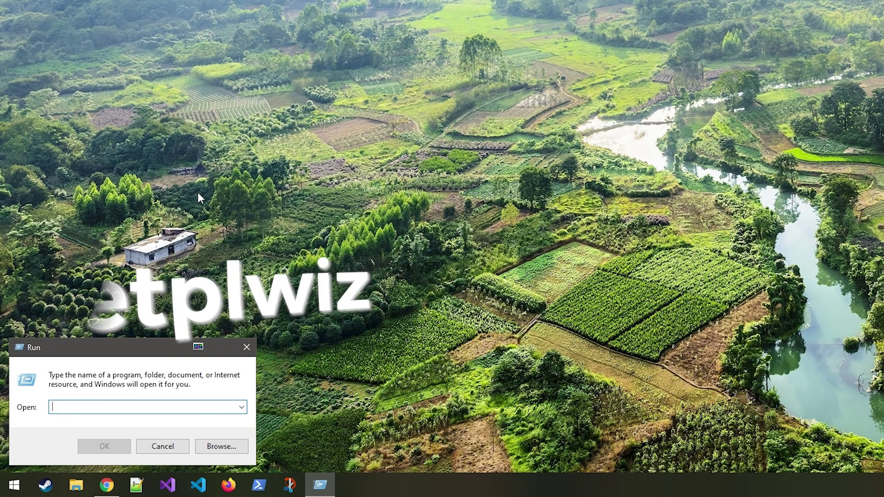
pyautogui.write('netplwiz')
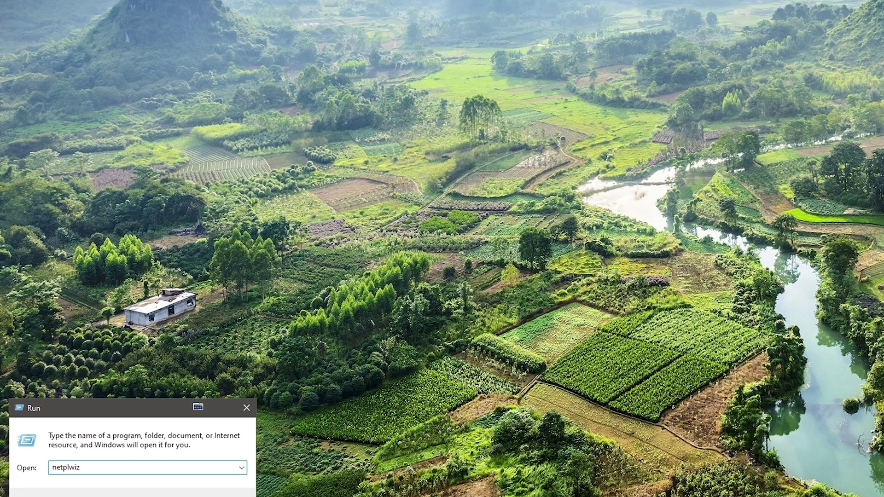
pyautogui.click(105, 446)
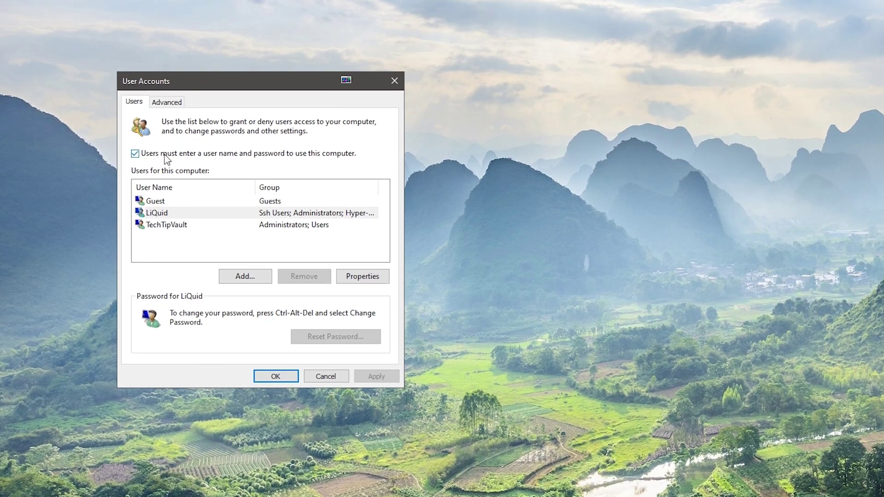
# - Turn off the password requirement and enter TechTipVault with its confirmed password for automatic sign-in
pyautogui.click(195, 155)
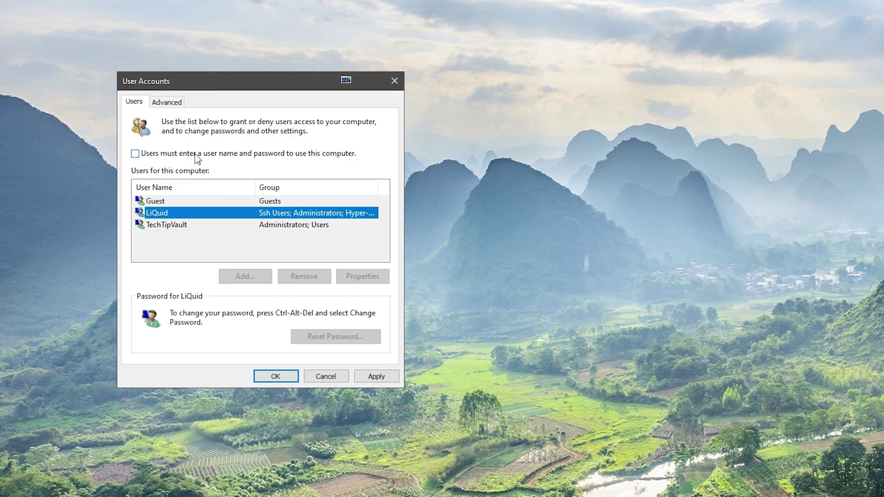
pyautogui.click(376, 377)
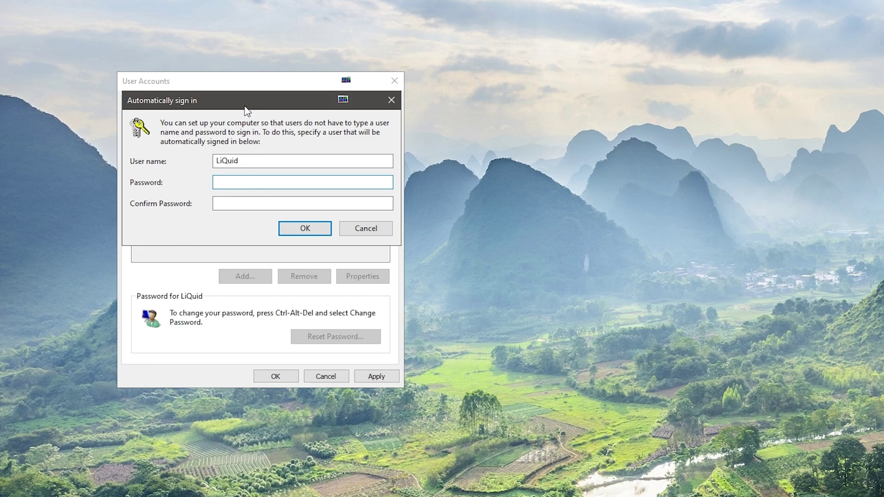
pyautogui.moveTo(249, 107); pyautogui.dragTo(254, 261)
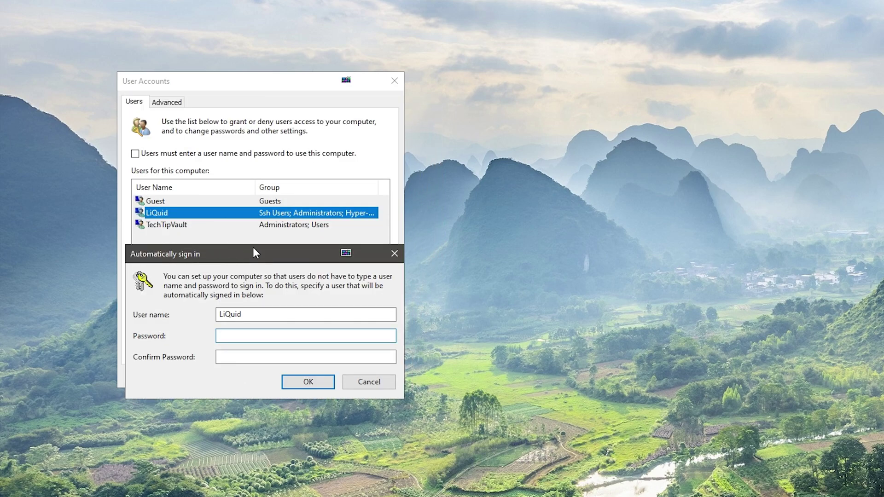
pyautogui.doubleClick(248, 314)
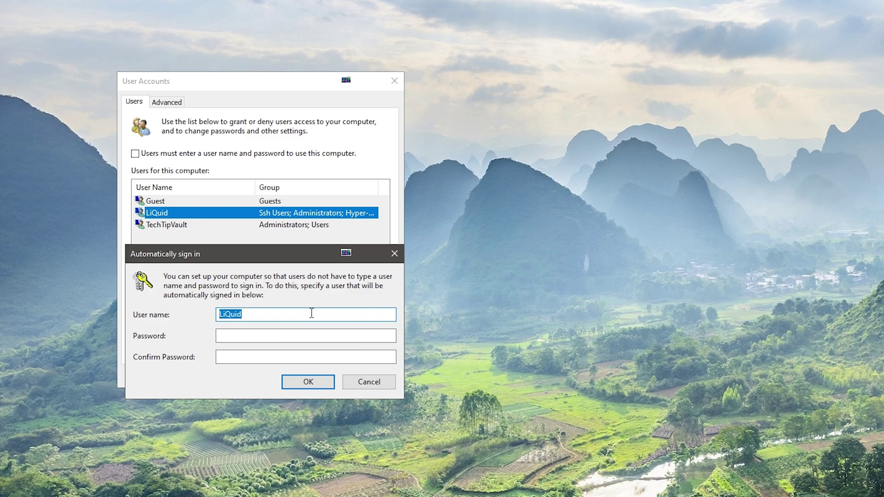
pyautogui.write('TechTipVault')
pyautogui.press('Tab')
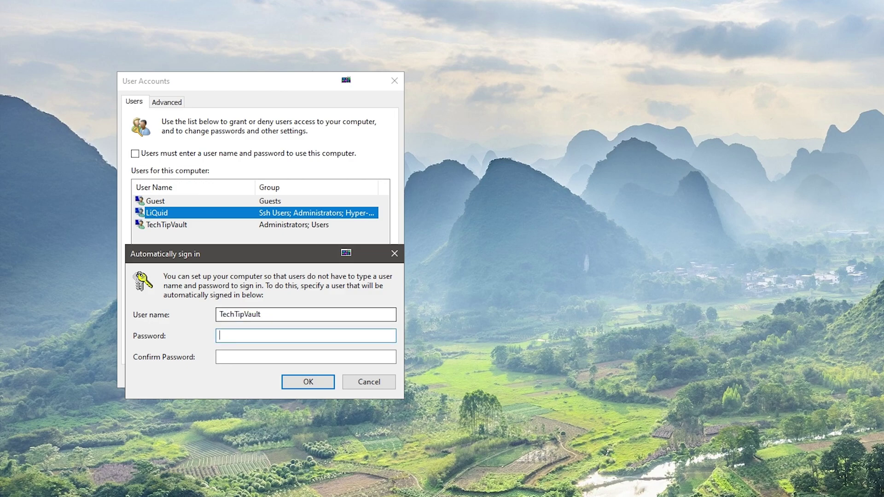
pyautogui.write('*')
pyautogui.click(253, 356)
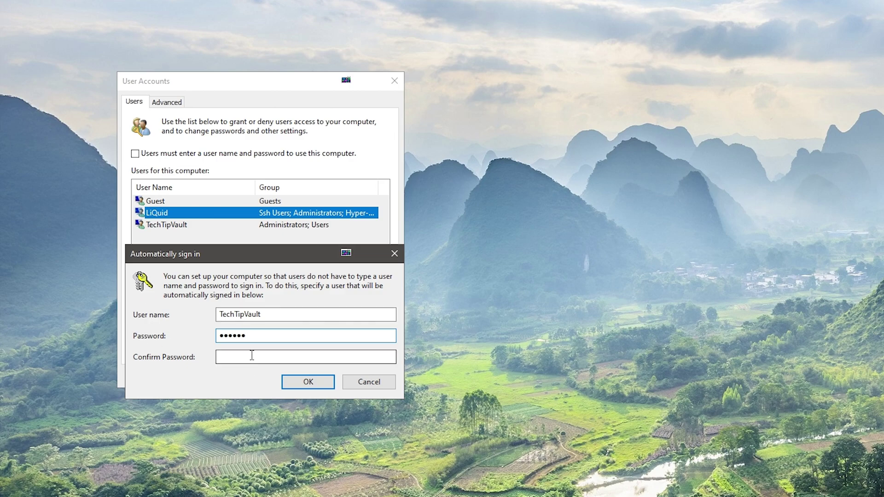
pyautogui.write('***')
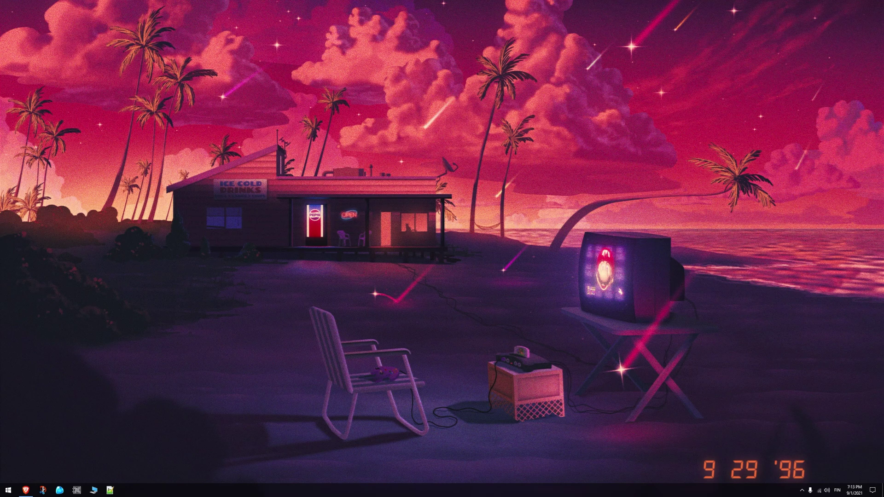
# - Open Sign-in options via Start search and set Require sign-in to When PC wakes up from sleep
pyautogui.click(8, 491)
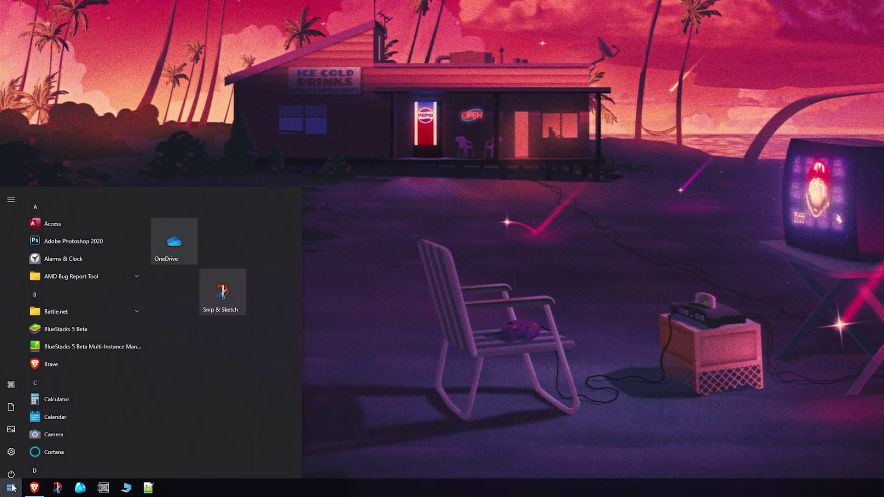
pyautogui.write('sign')
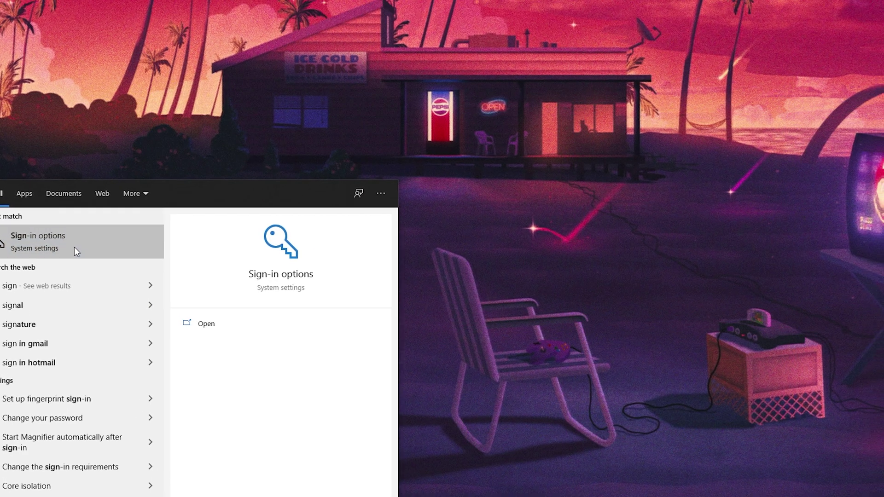
pyautogui.click(115, 210)
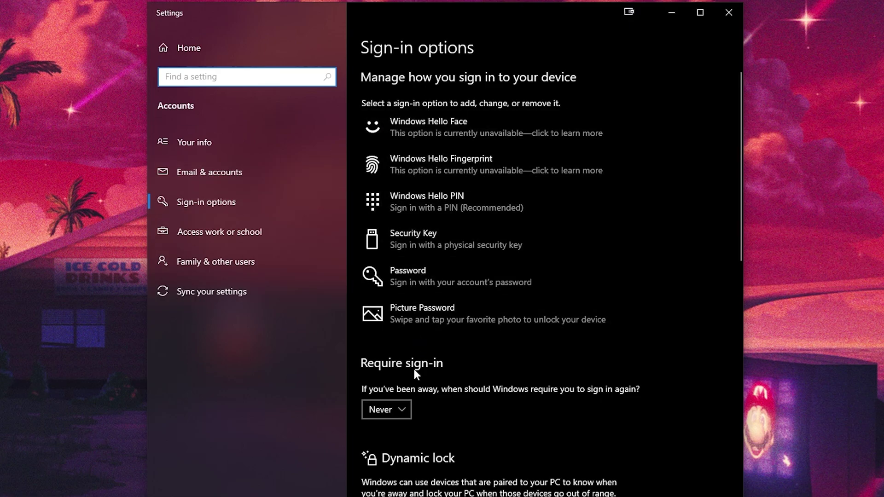
pyautogui.click(405, 410)
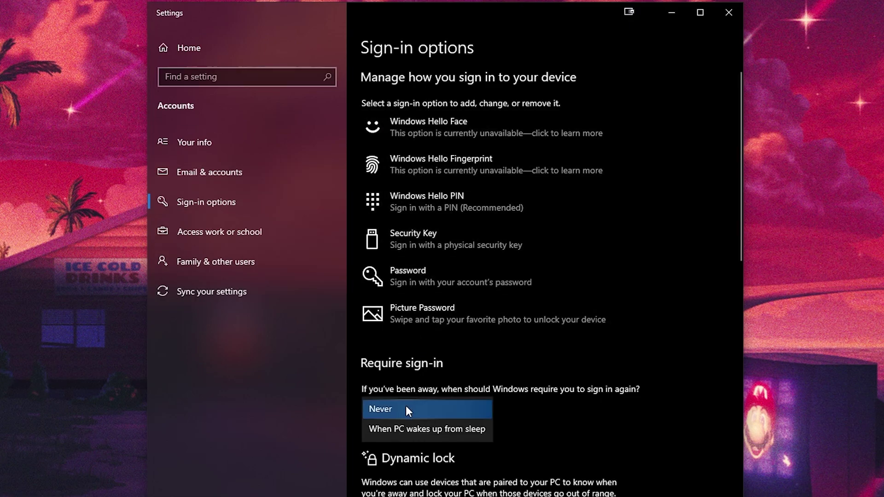
pyautogui.click(409, 430)
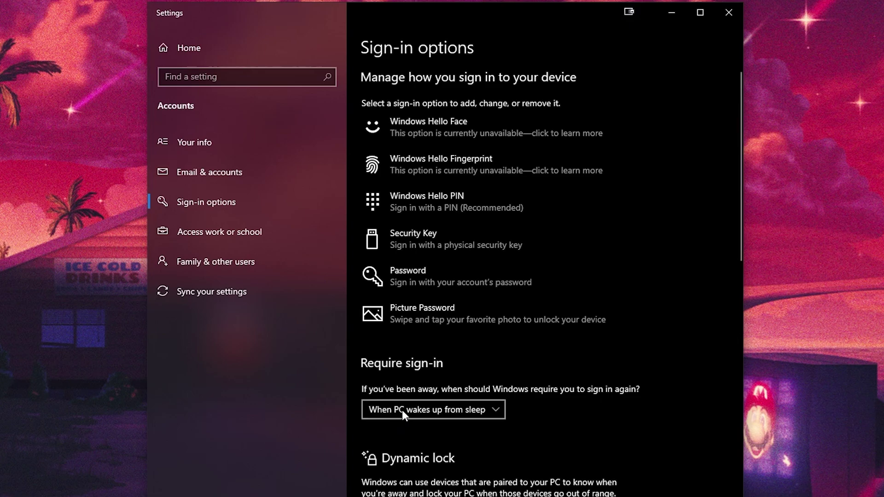
pyautogui.click(406, 410)
# - Set Require sign-in back to Never and go to the Other users list in Family & other users
pyautogui.click(406, 394)
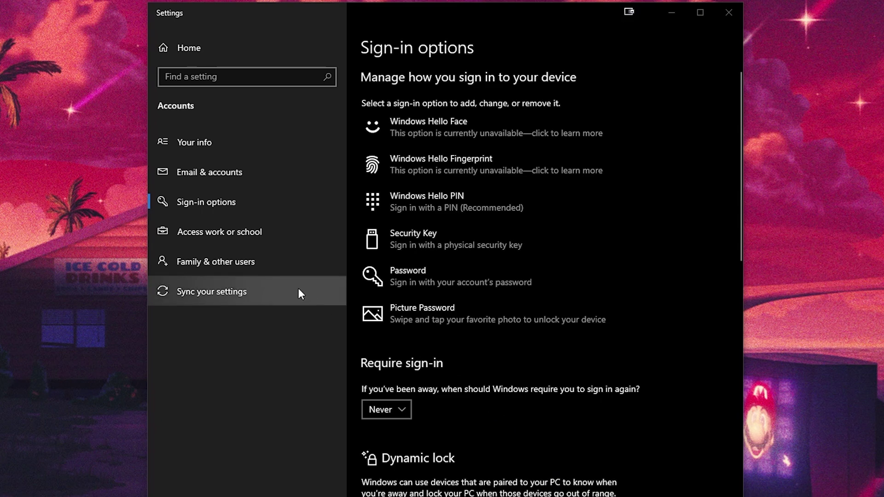
pyautogui.click(273, 260)
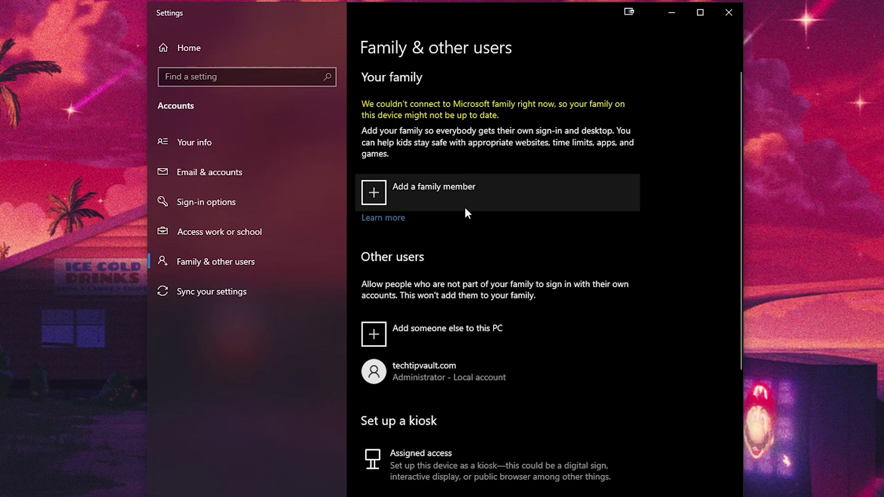
pyautogui.scroll(-2, 464, 205)
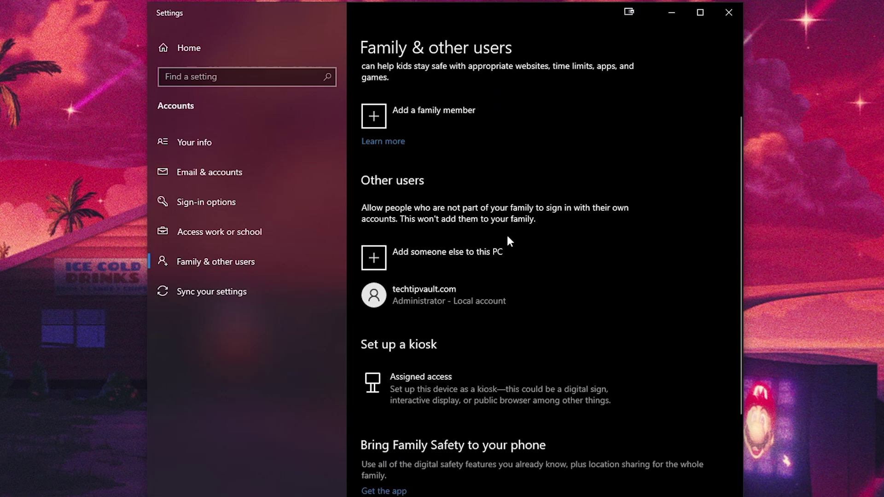
# - Add a local user without a Microsoft account, named 'a cool new user'
pyautogui.click(444, 257)
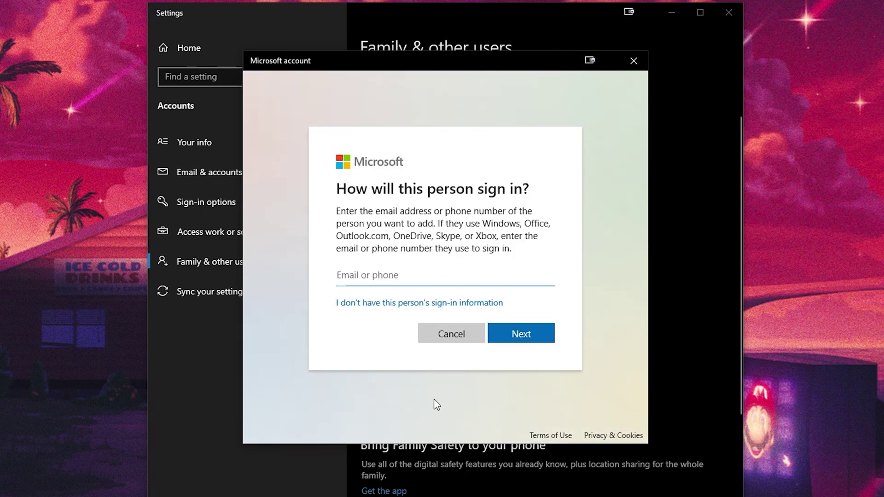
pyautogui.click(453, 307)
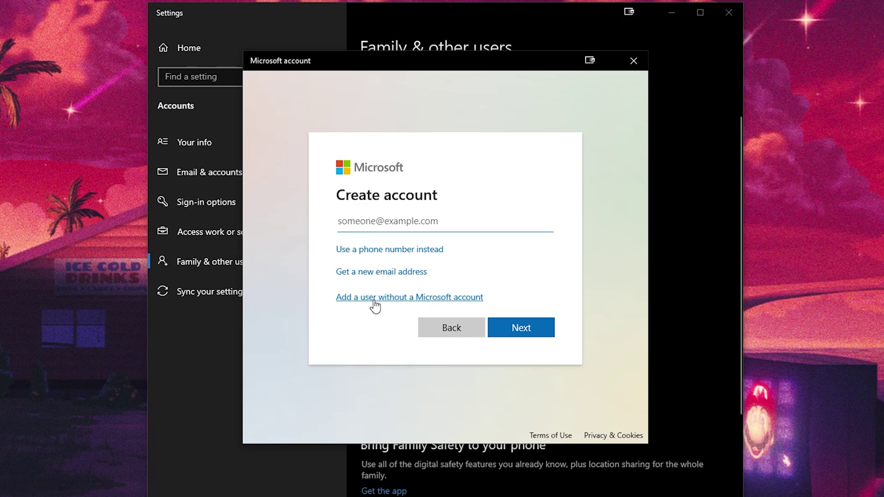
pyautogui.click(420, 299)
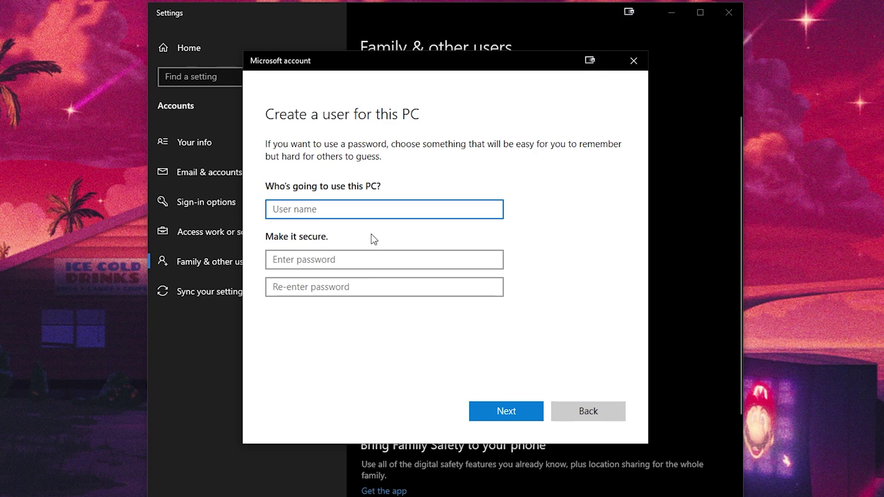
pyautogui.write('a cool new user')
pyautogui.click(363, 259)
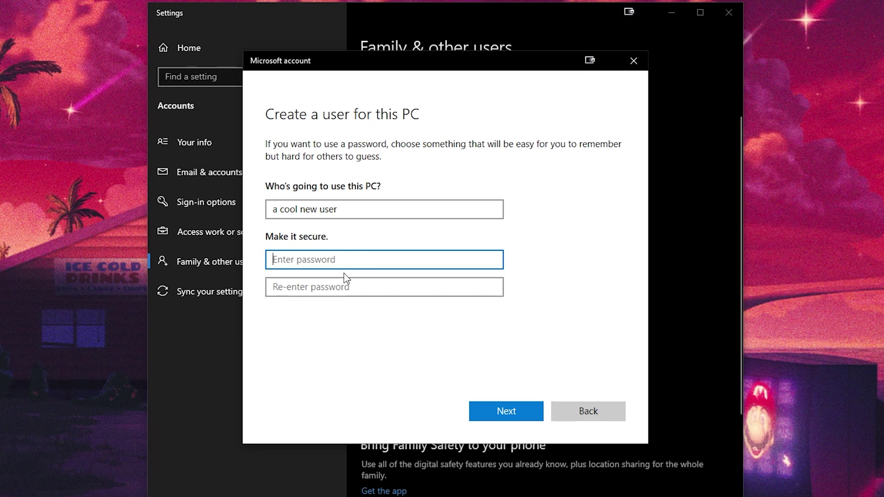
# - Create 'a cool new user' without a password and change its account type to Administrator
pyautogui.click(507, 410)
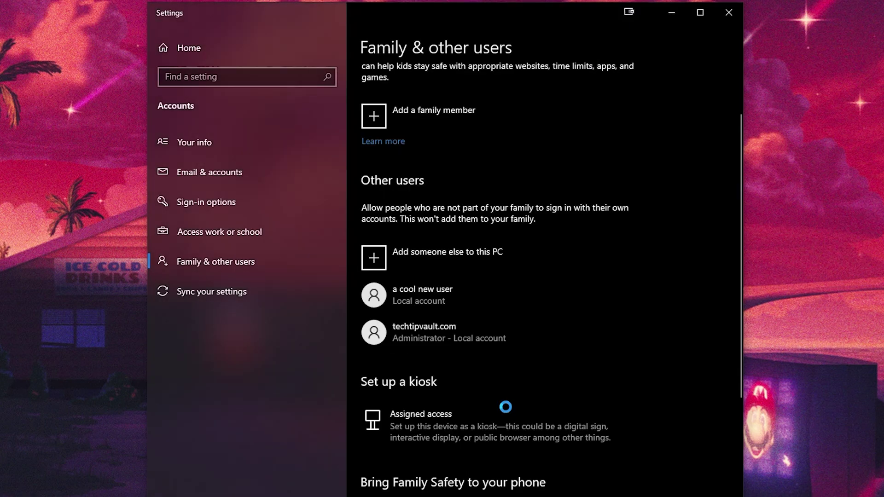
pyautogui.click(456, 300)
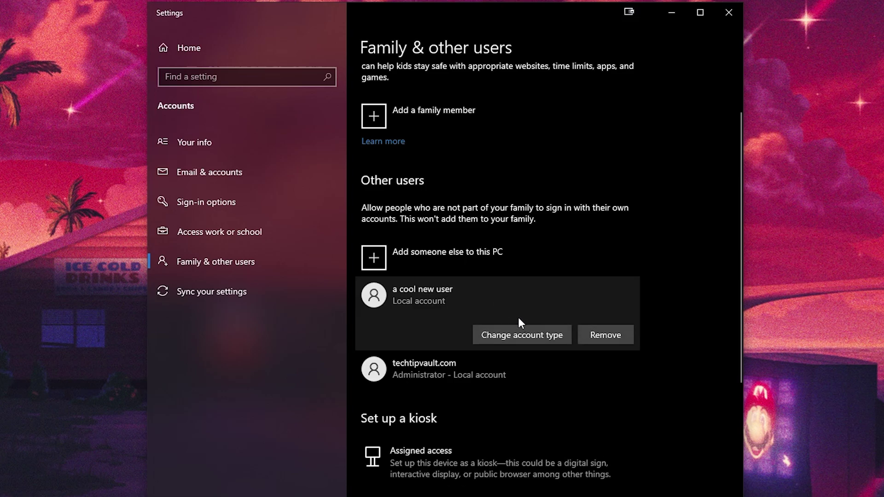
pyautogui.click(530, 335)
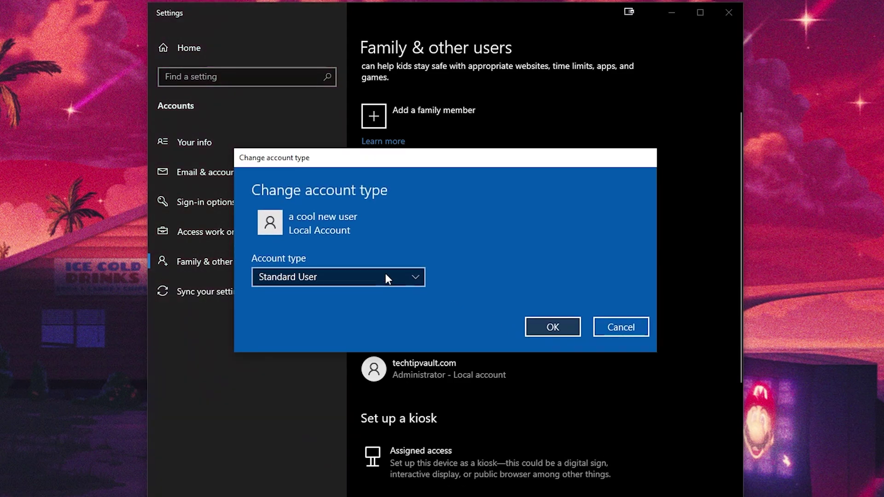
pyautogui.click(386, 274)
pyautogui.click(338, 257)
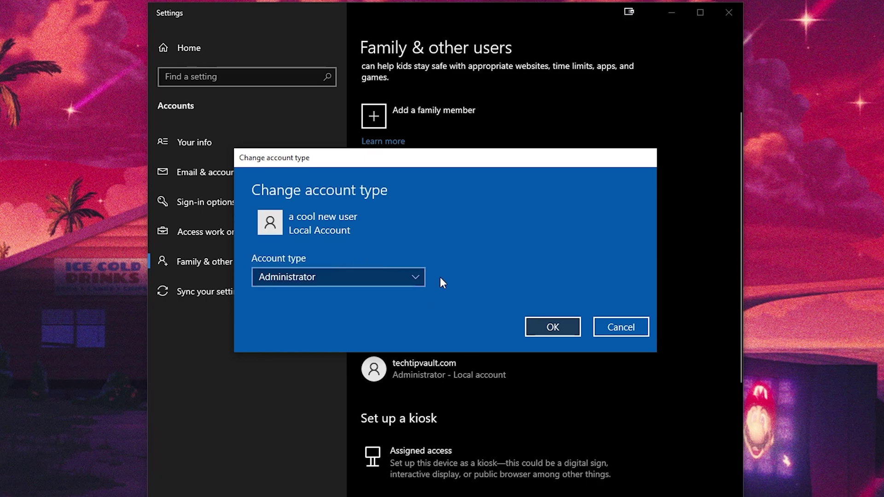
pyautogui.click(543, 327)
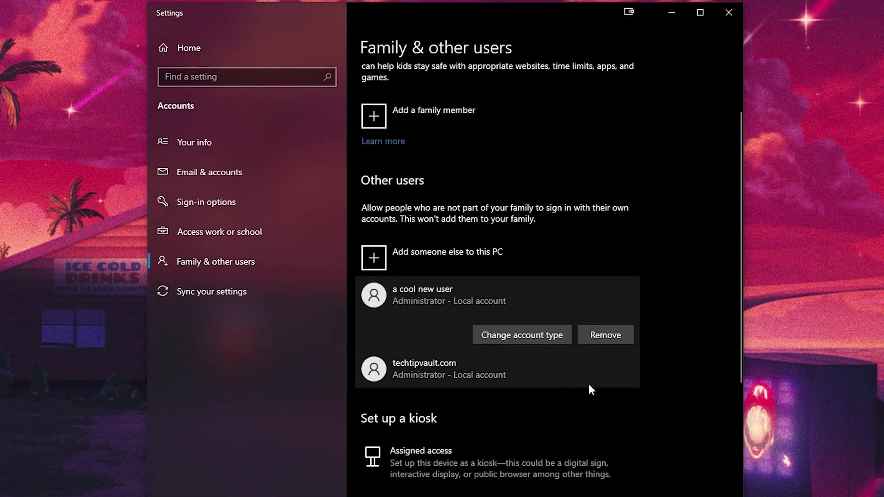
pyautogui.click(588, 384)
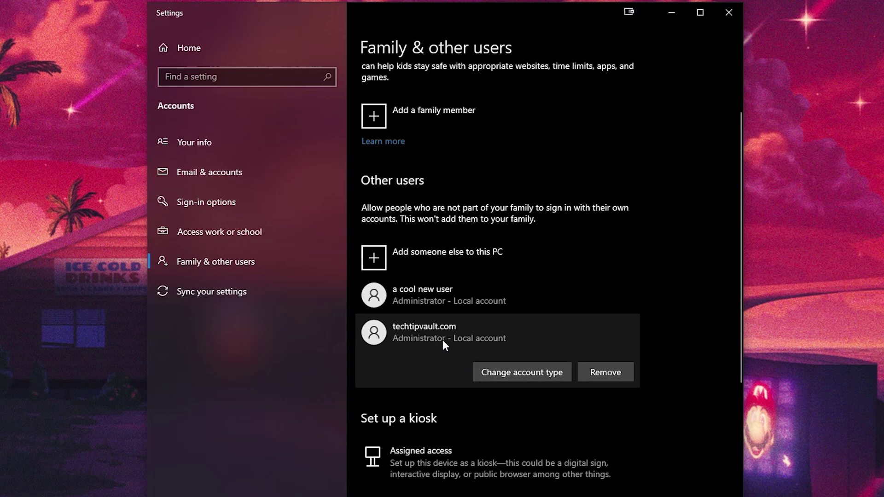
# - Start the Password change in Sign-in options and verify with the current password
pyautogui.click(236, 206)
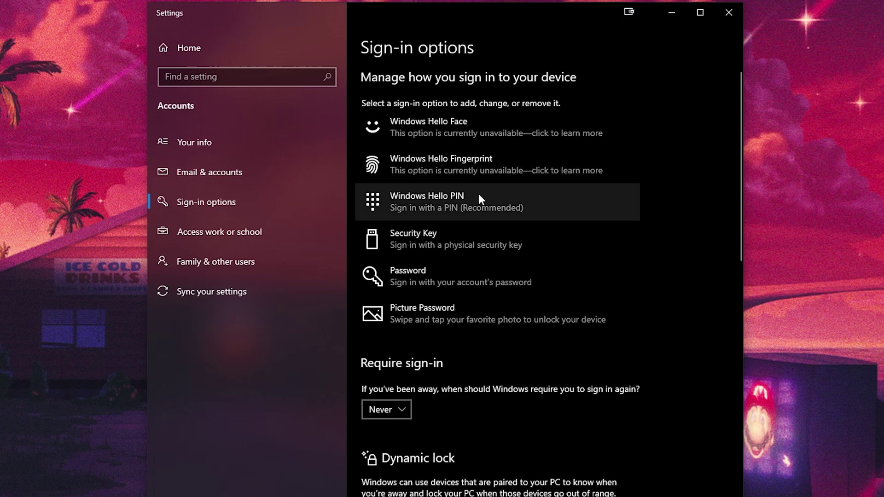
pyautogui.click(470, 280)
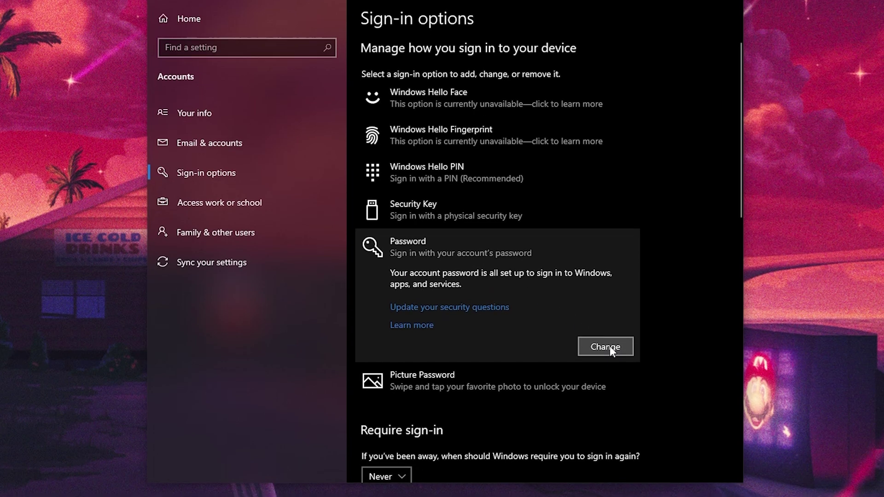
pyautogui.click(616, 375)
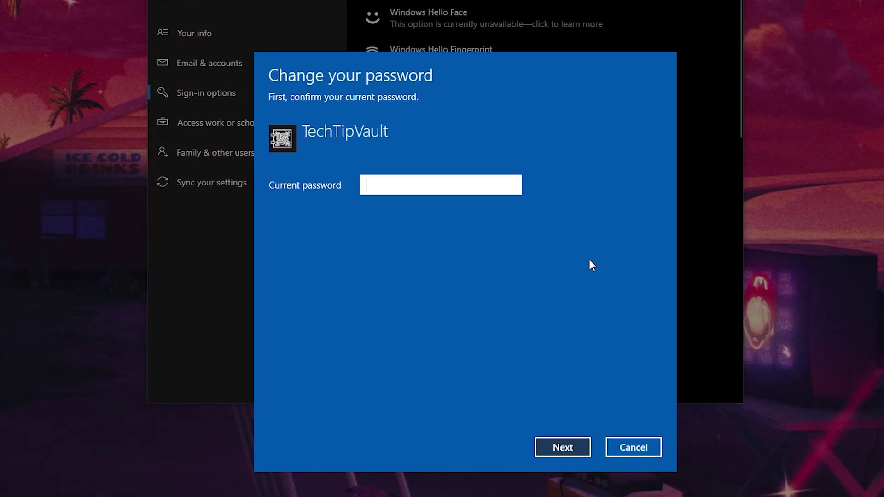
pyautogui.write('•••••')
pyautogui.click(561, 445)
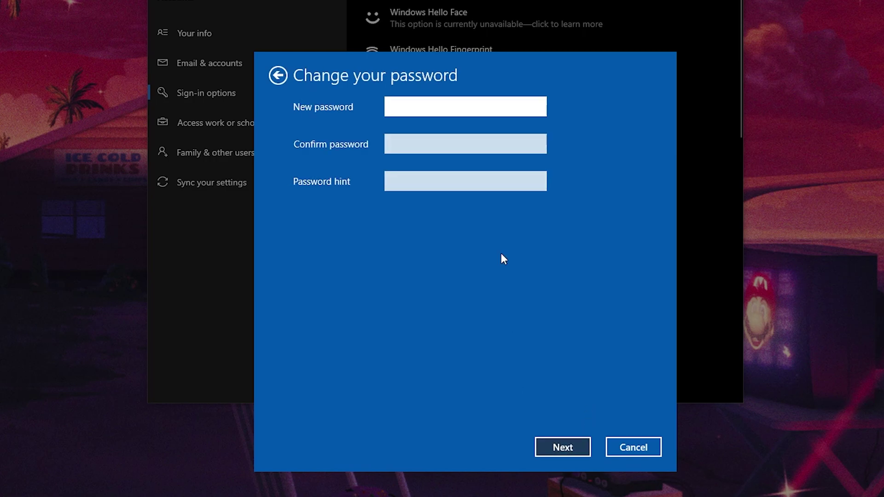
# - Leave the new password, confirmation and hint blank and finish, removing the password
pyautogui.click(429, 134)
pyautogui.click(436, 181)
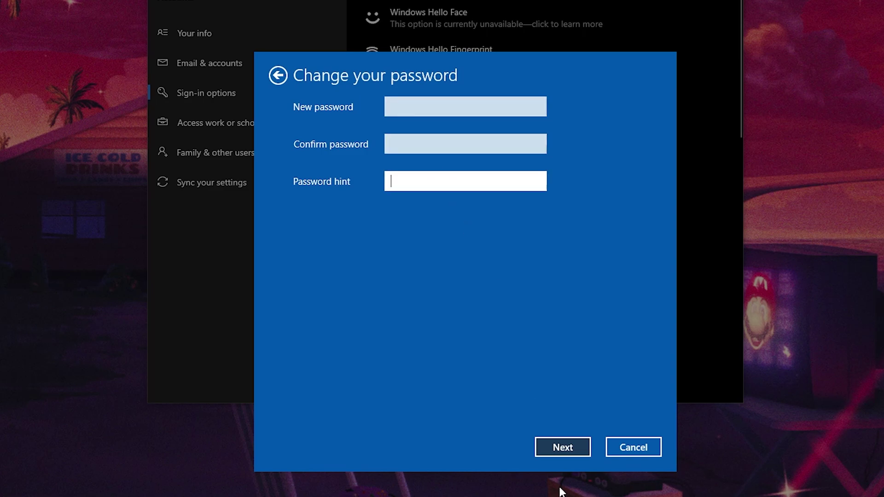
pyautogui.click(557, 451)
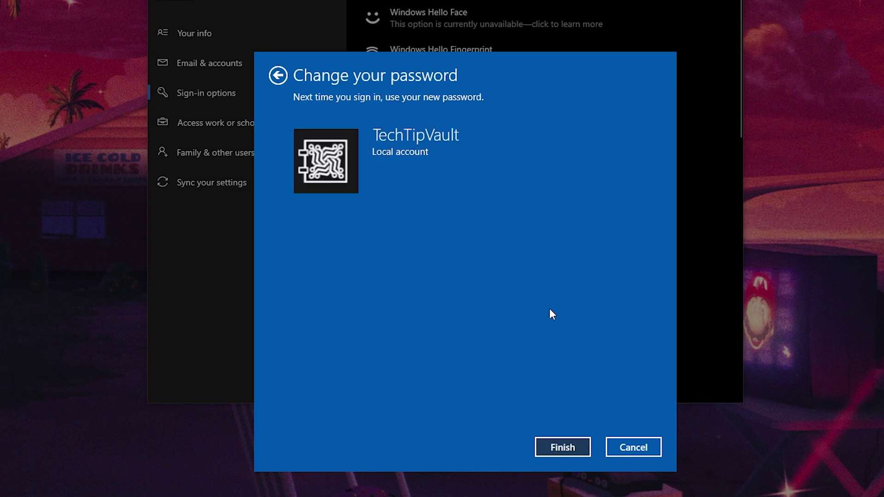
pyautogui.click(566, 446)
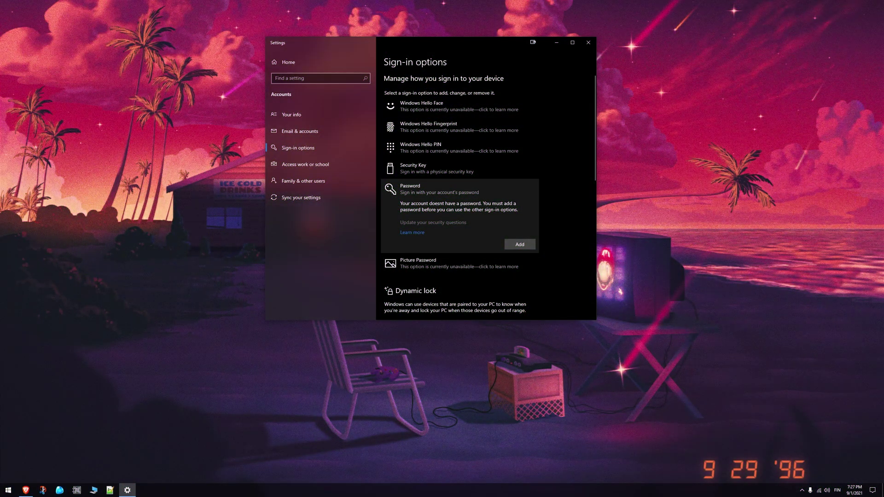
# - Return to Family & other users and check that both accounts are Administrators
pyautogui.click(323, 181)
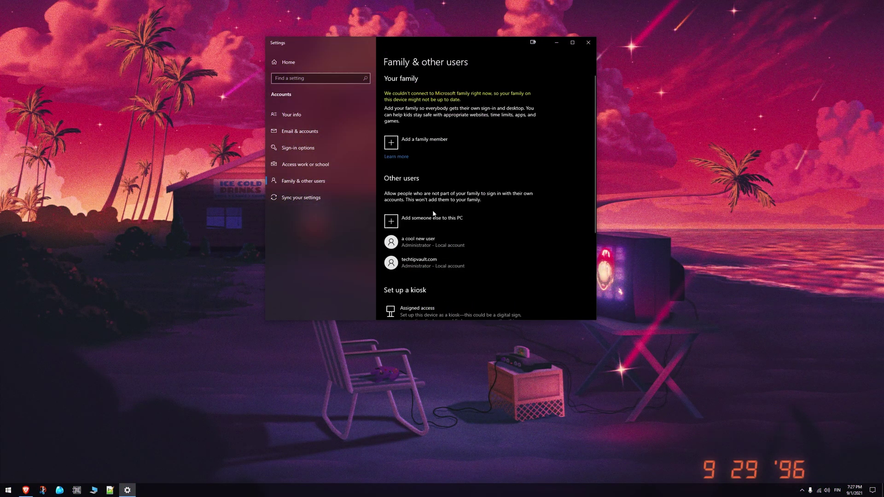
pyautogui.scroll(-1, 436, 203)
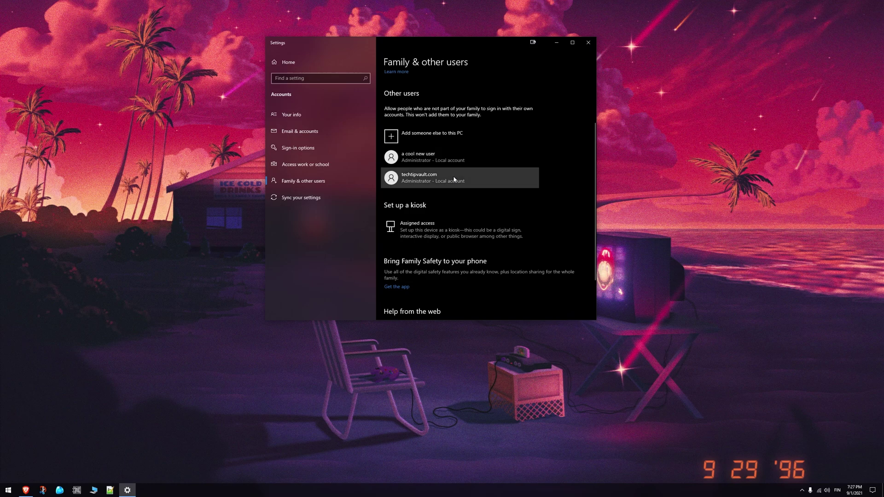
pyautogui.click(455, 182)
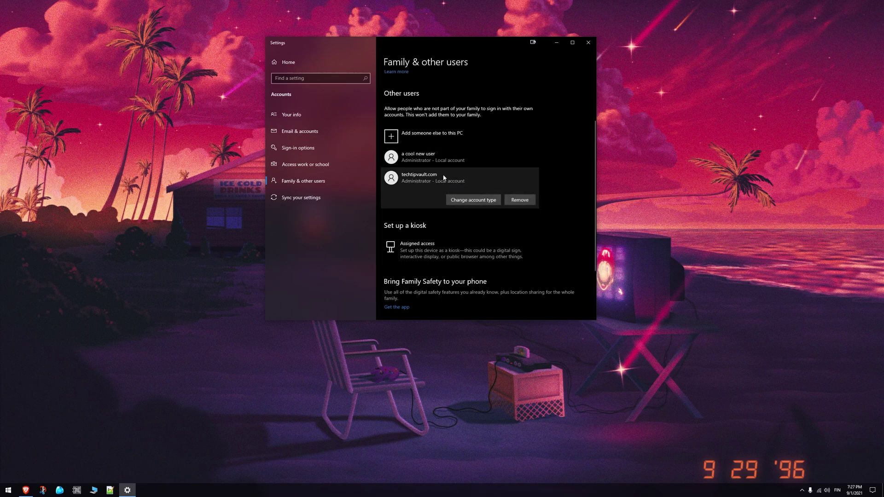
pyautogui.click(464, 162)
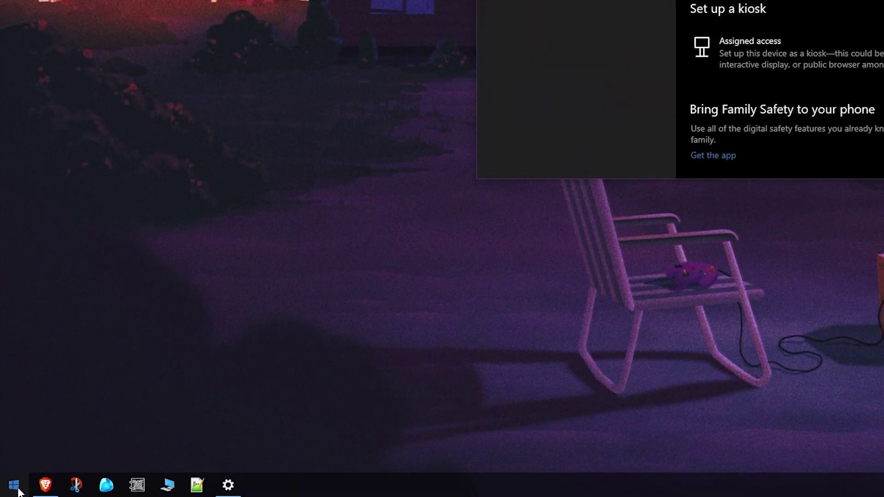
# - Show the current user's account options from the Start menu
pyautogui.click(18, 492)
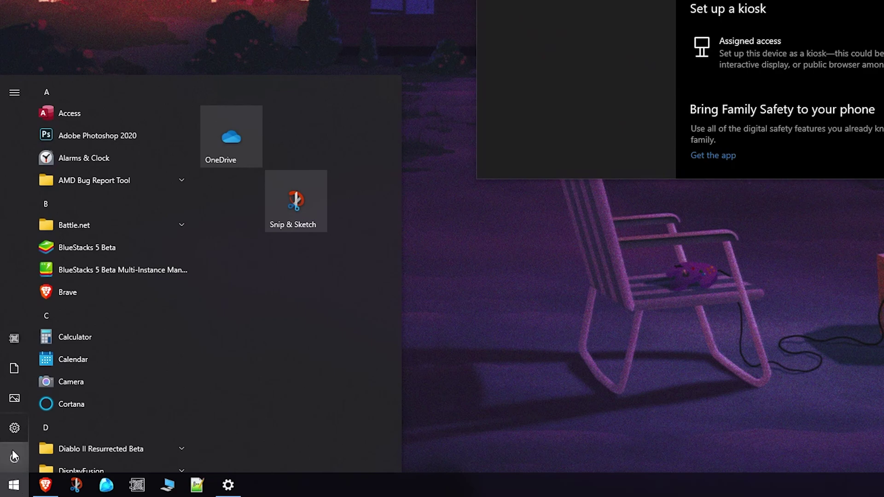
pyautogui.moveTo(11, 456)
pyautogui.click(70, 339)
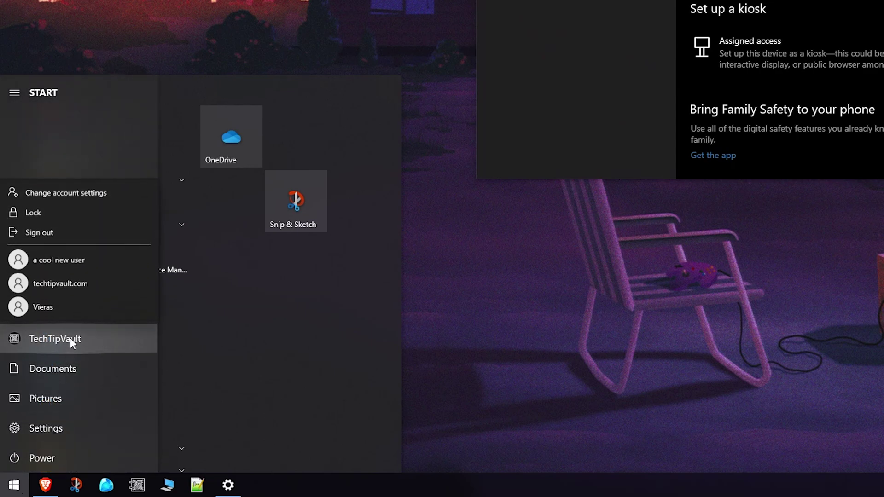